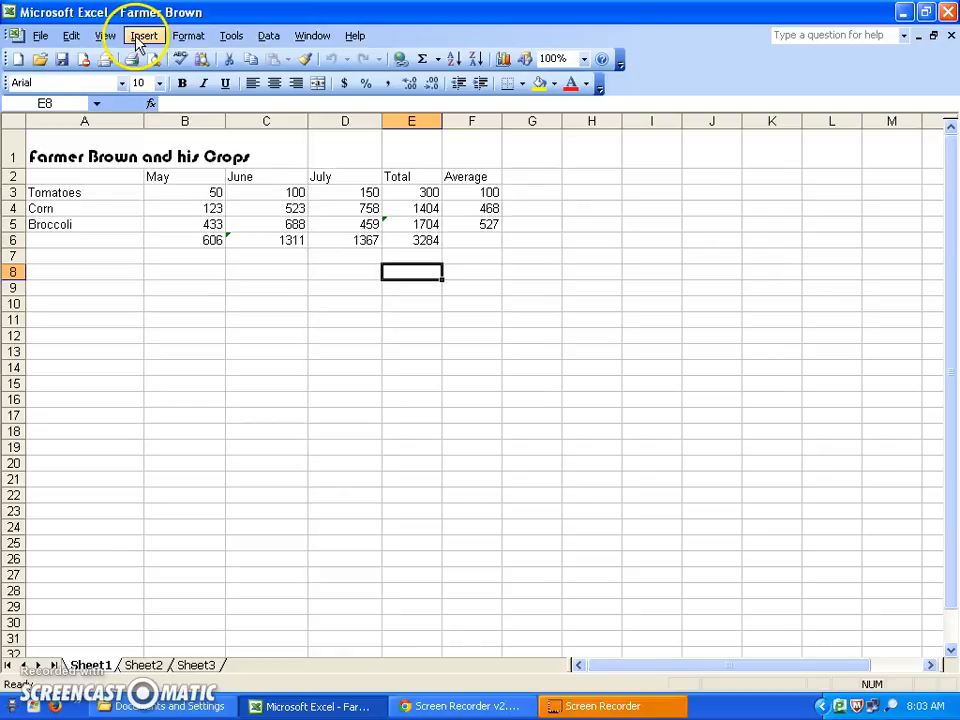
Step: Start inserting a new chart in the worksheet with the Chart Wizard
{"action": "left_click", "coordinate": [136, 40]}
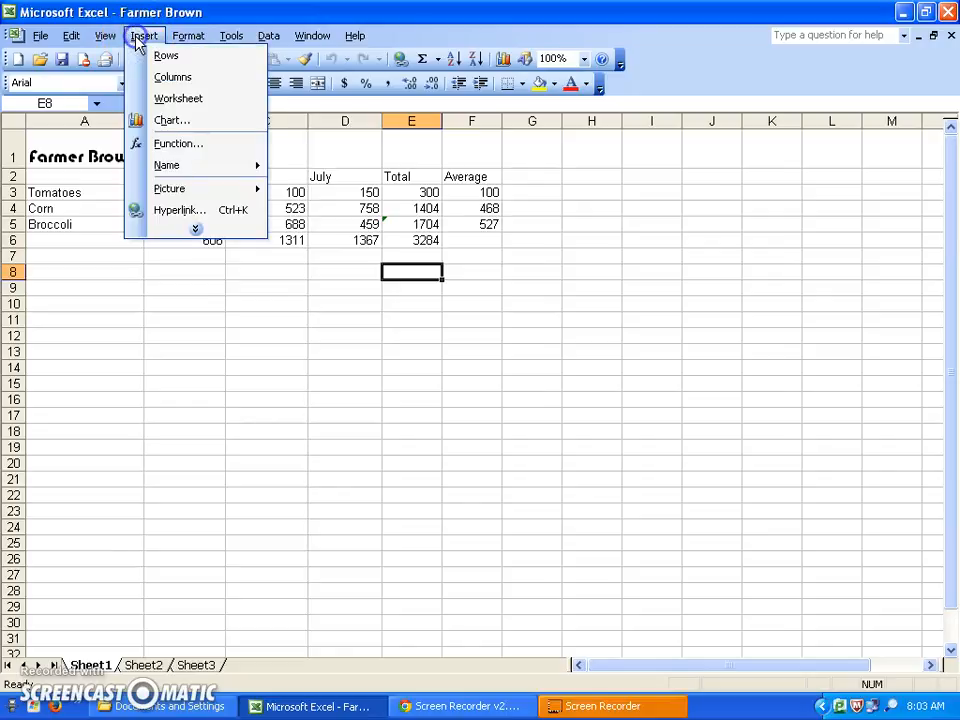
{"action": "left_click", "coordinate": [172, 123]}
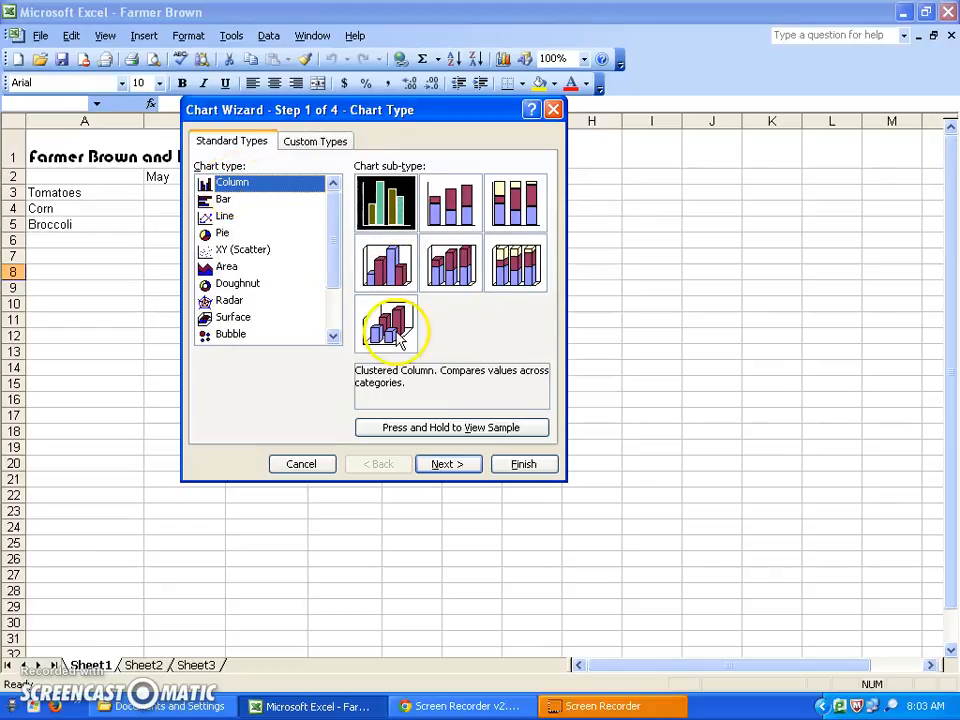
Step: Examine the sub-types offered for the standard chart types, from Bar, Line and Pie through Cylinder, Cone and Pyramid
{"action": "left_click", "coordinate": [222, 201]}
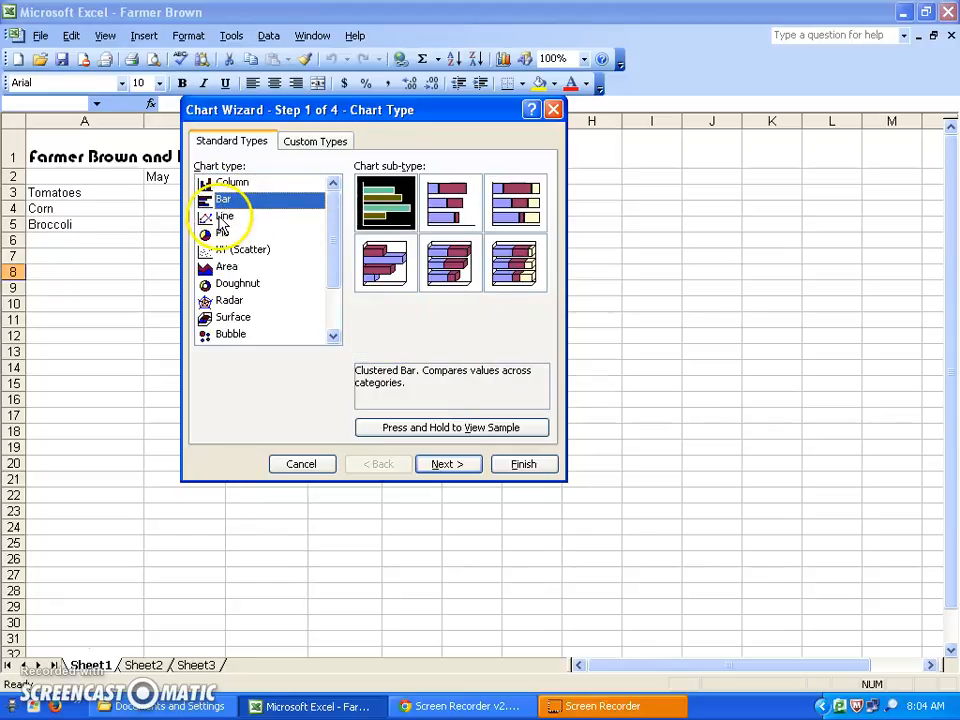
{"action": "left_click", "coordinate": [222, 217]}
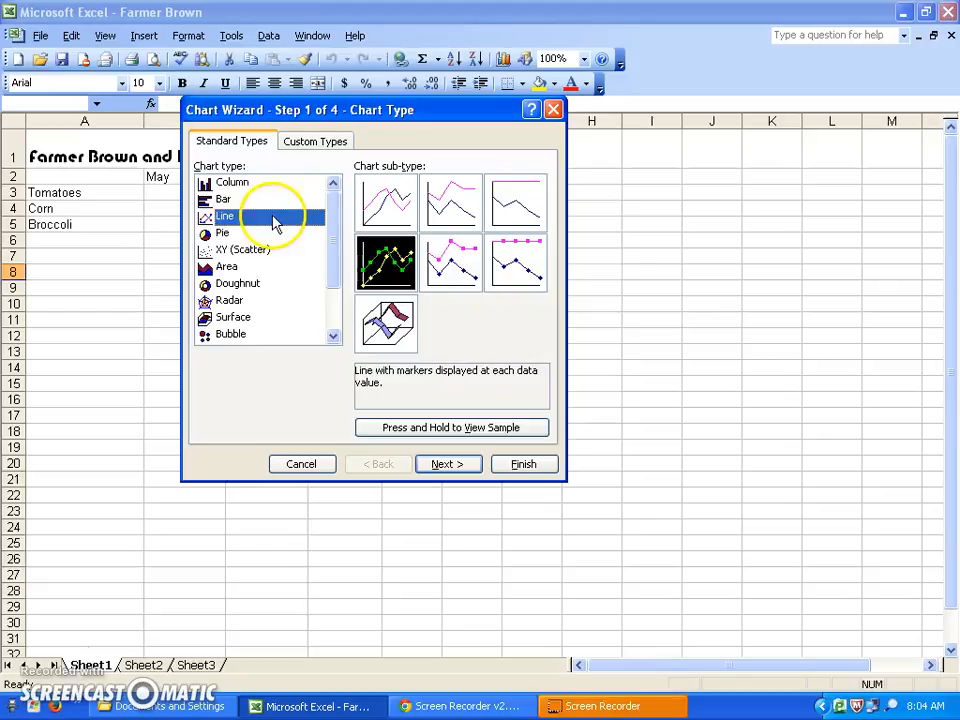
{"action": "left_click", "coordinate": [222, 236]}
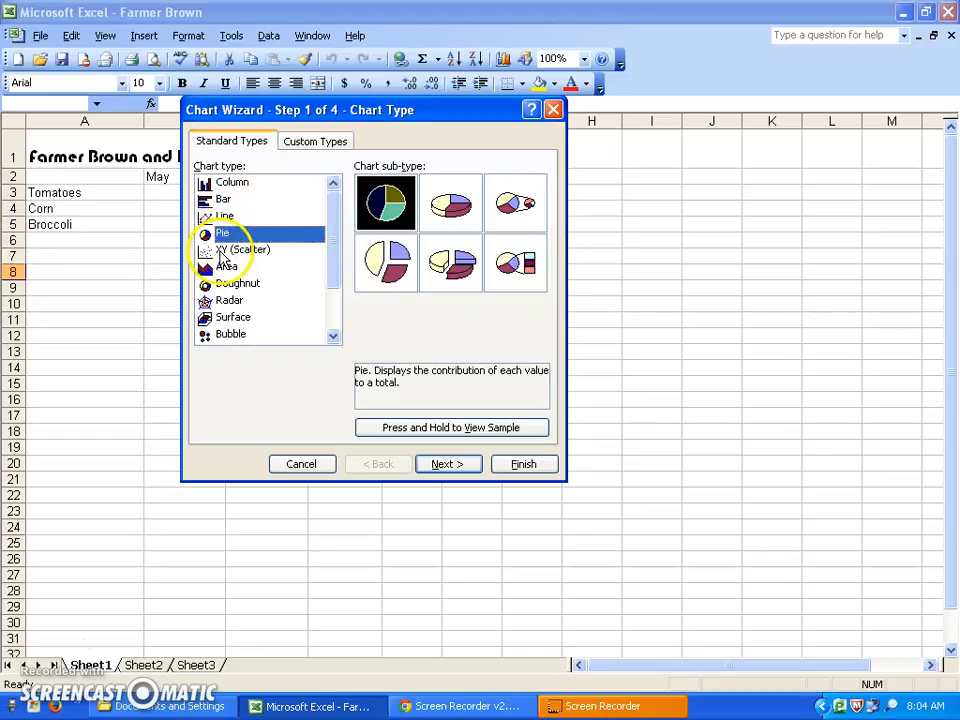
{"action": "left_click", "coordinate": [221, 252]}
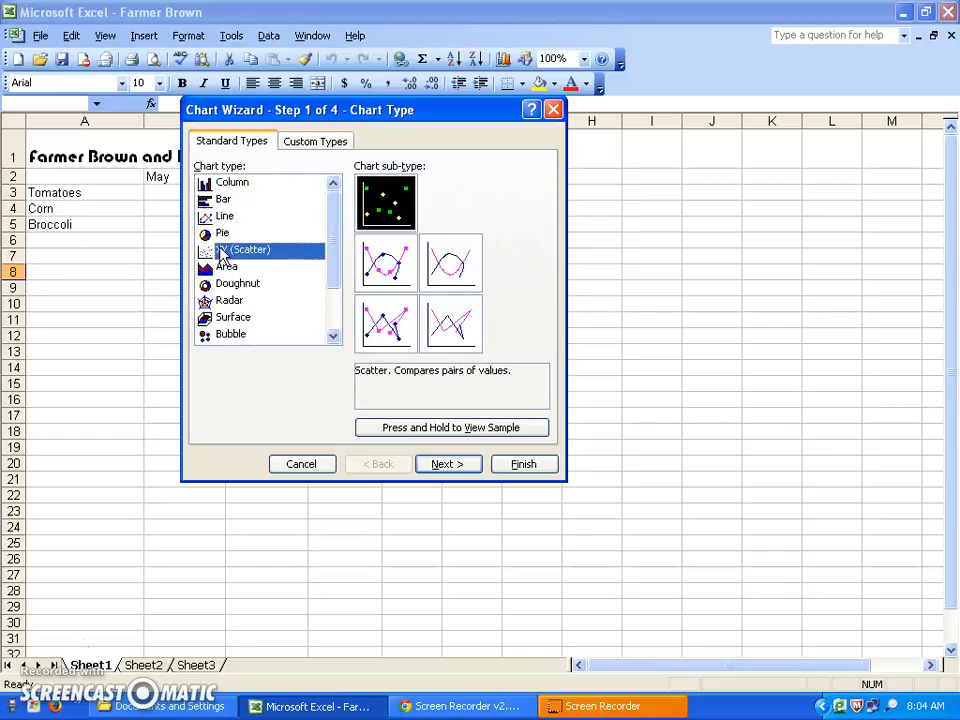
{"action": "left_click", "coordinate": [222, 268]}
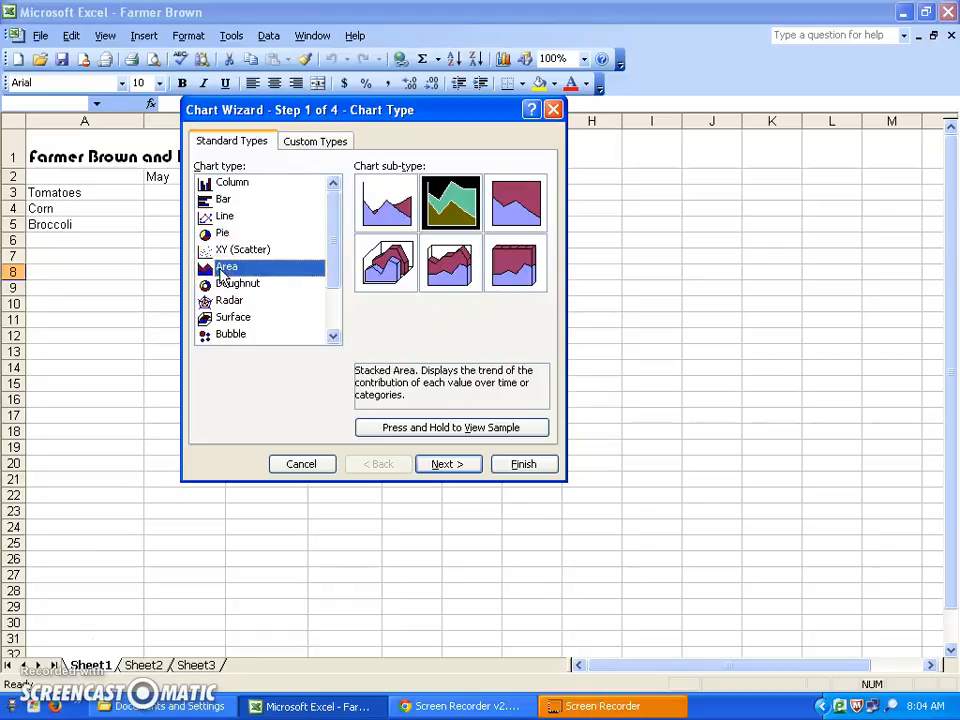
{"action": "left_click", "coordinate": [224, 284]}
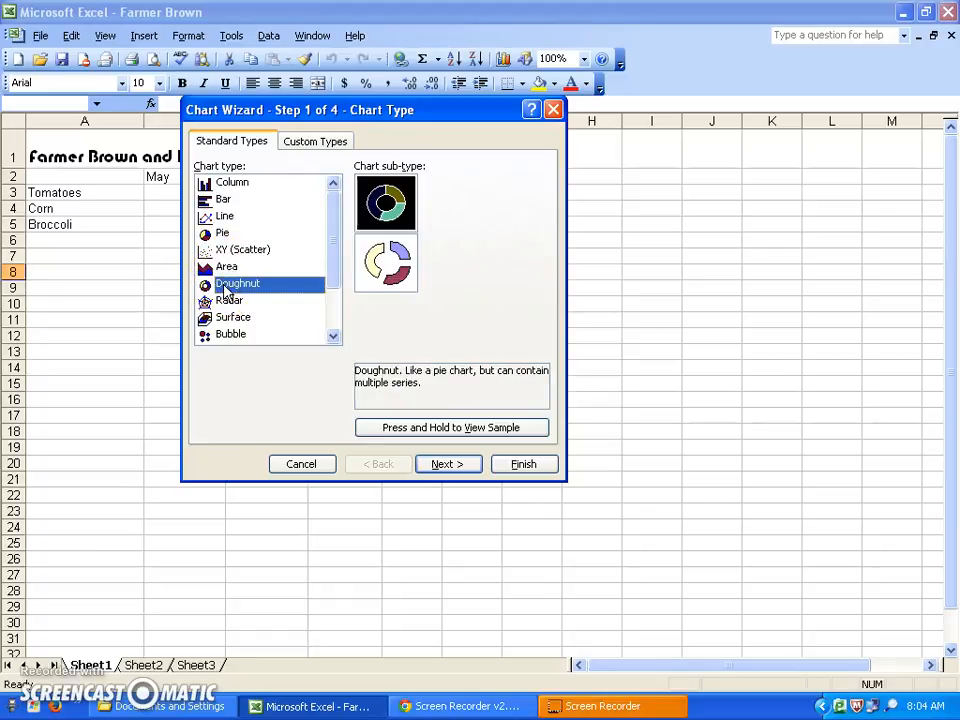
{"action": "left_click", "coordinate": [230, 298]}
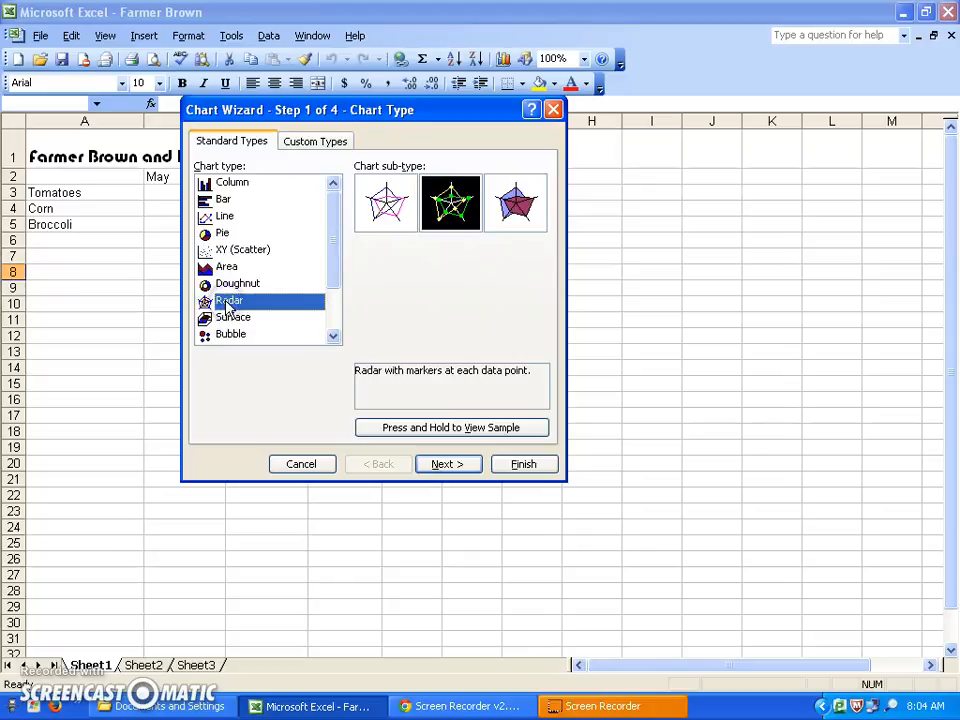
{"action": "left_click", "coordinate": [230, 318]}
{"action": "left_click", "coordinate": [232, 334]}
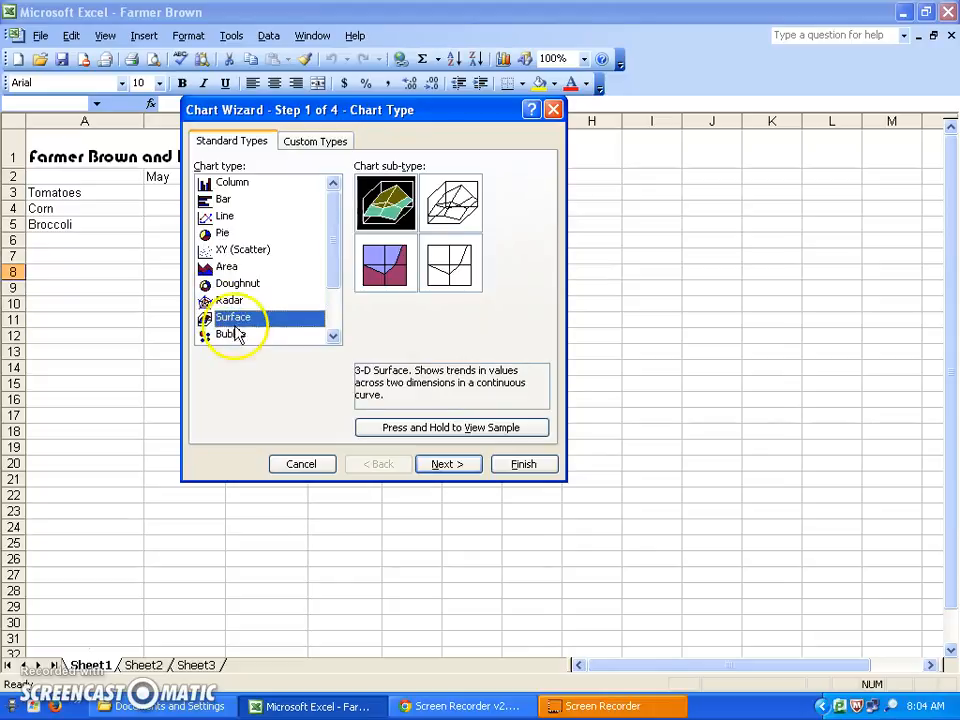
{"action": "left_click_drag", "start_coordinate": [332, 212], "coordinate": [333, 267]}
{"action": "left_click", "coordinate": [233, 283]}
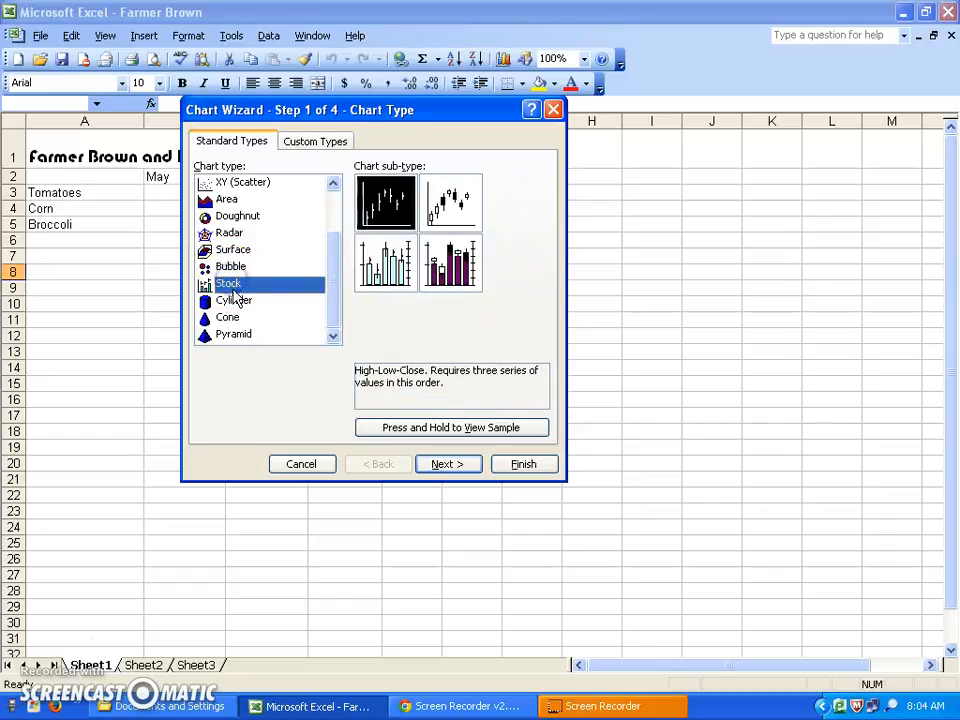
{"action": "left_click", "coordinate": [232, 302]}
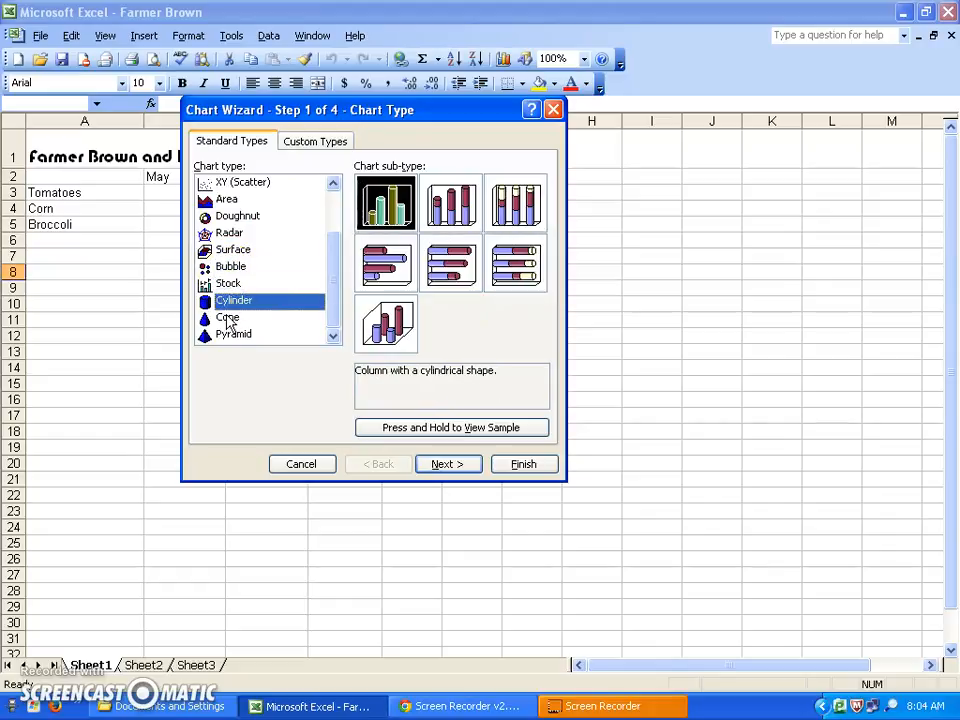
{"action": "left_click", "coordinate": [240, 308]}
{"action": "left_click", "coordinate": [230, 318]}
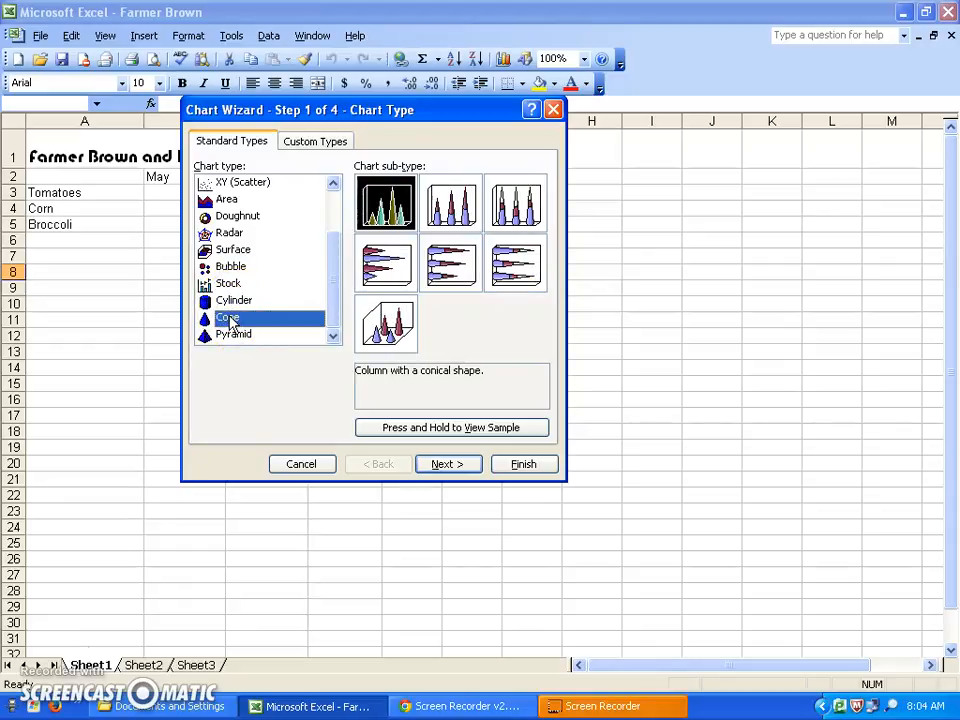
{"action": "left_click", "coordinate": [230, 336]}
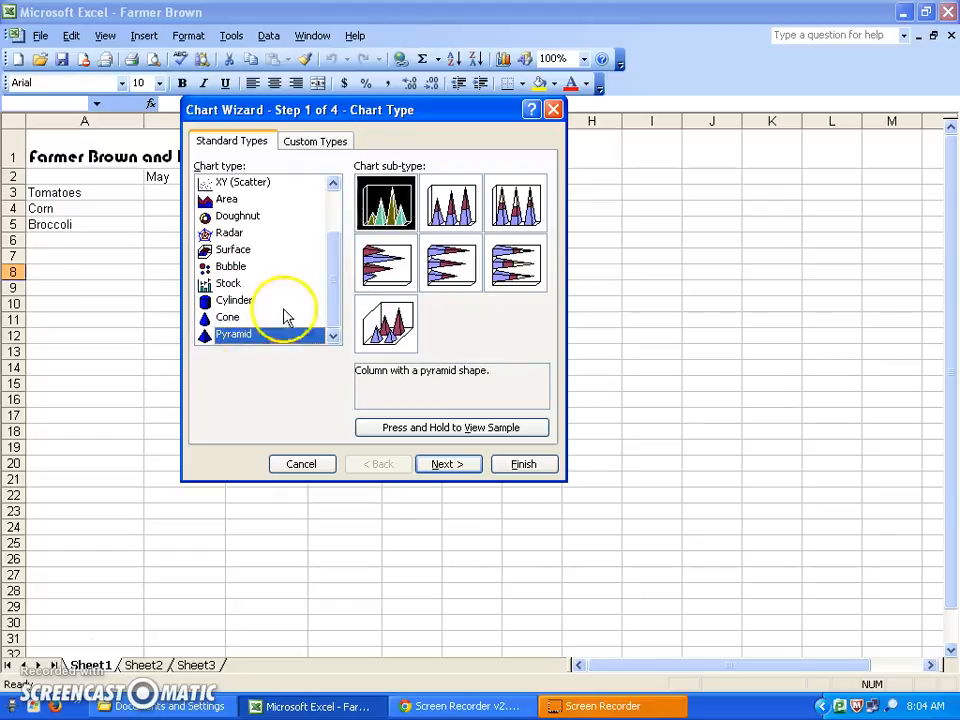
{"action": "left_click_drag", "start_coordinate": [332, 289], "coordinate": [340, 230]}
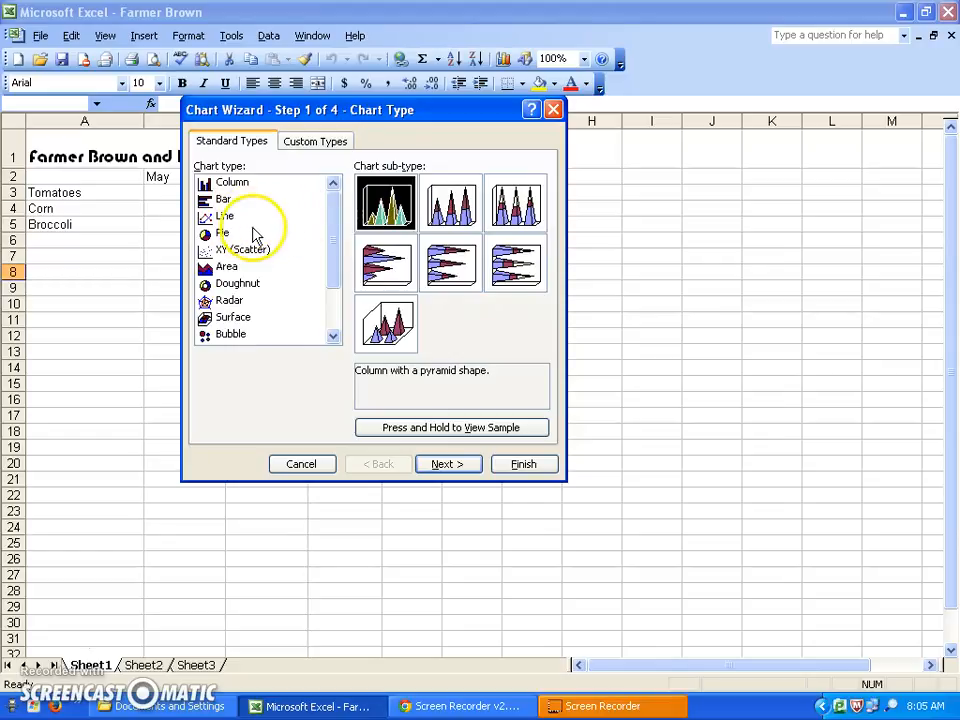
Step: Choose the basic Pie chart type, preview its sample and continue to the source data
{"action": "left_click", "coordinate": [222, 233]}
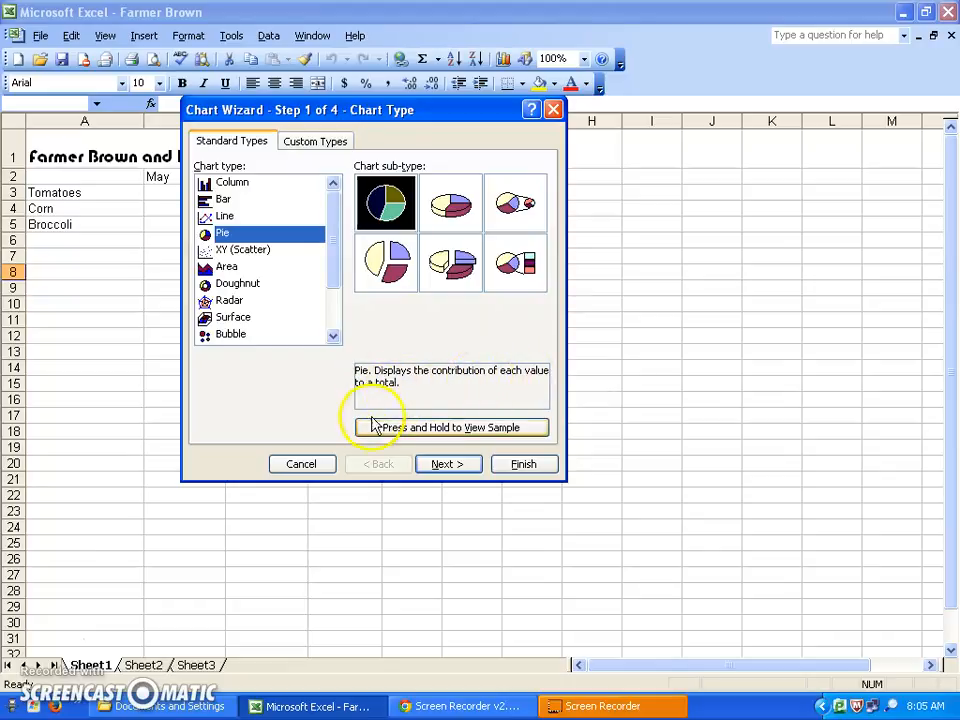
{"action": "left_click", "coordinate": [456, 429]}
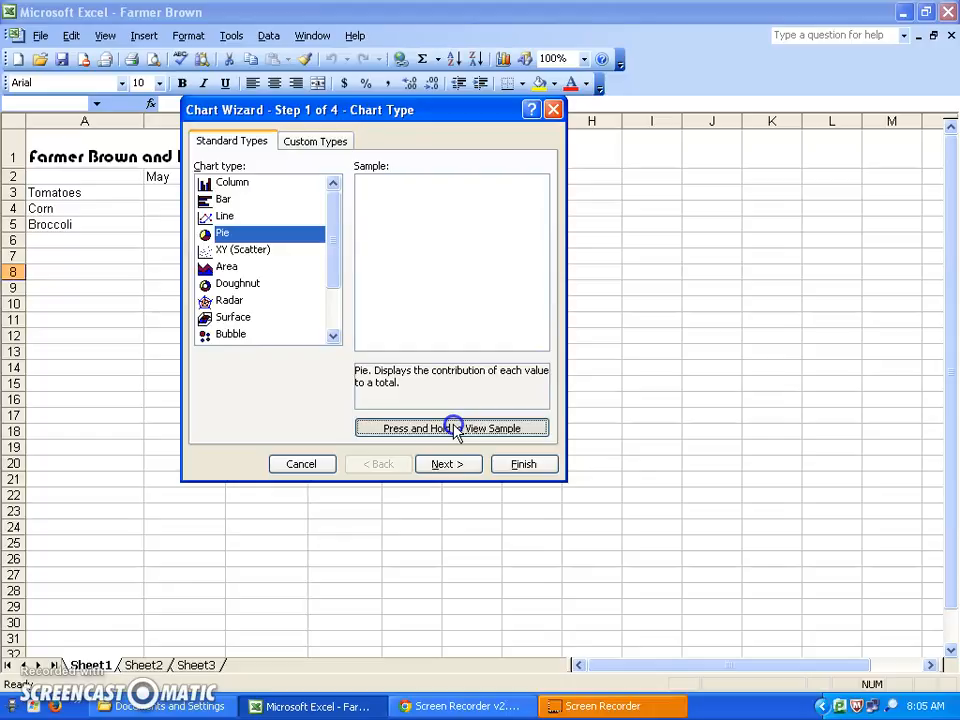
{"action": "left_click_drag", "start_coordinate": [456, 429], "coordinate": [452, 426]}
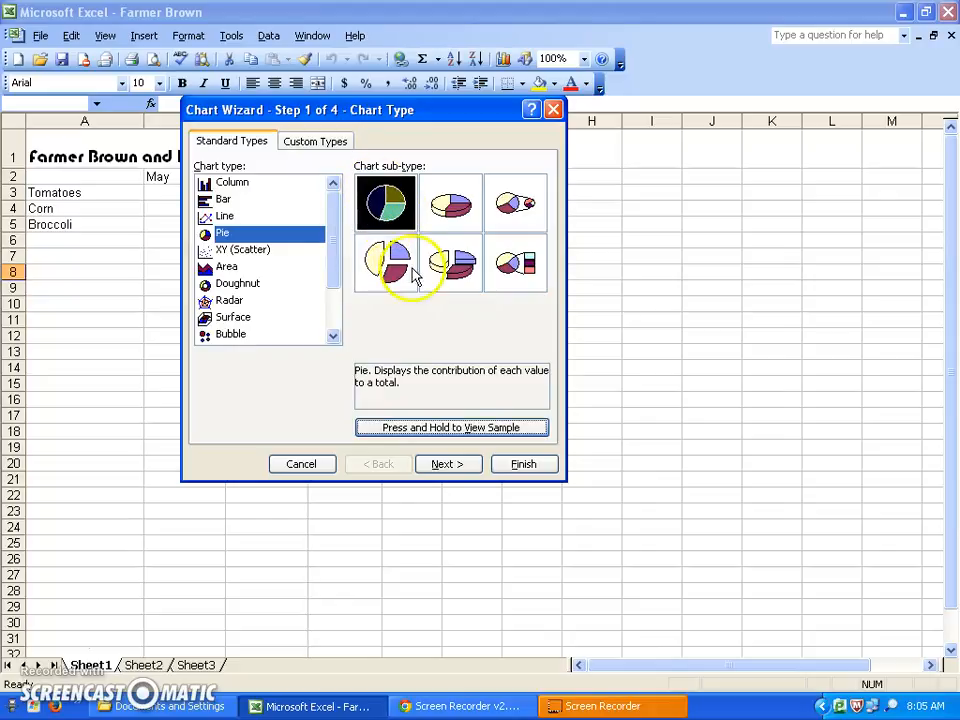
{"action": "left_click", "coordinate": [446, 465]}
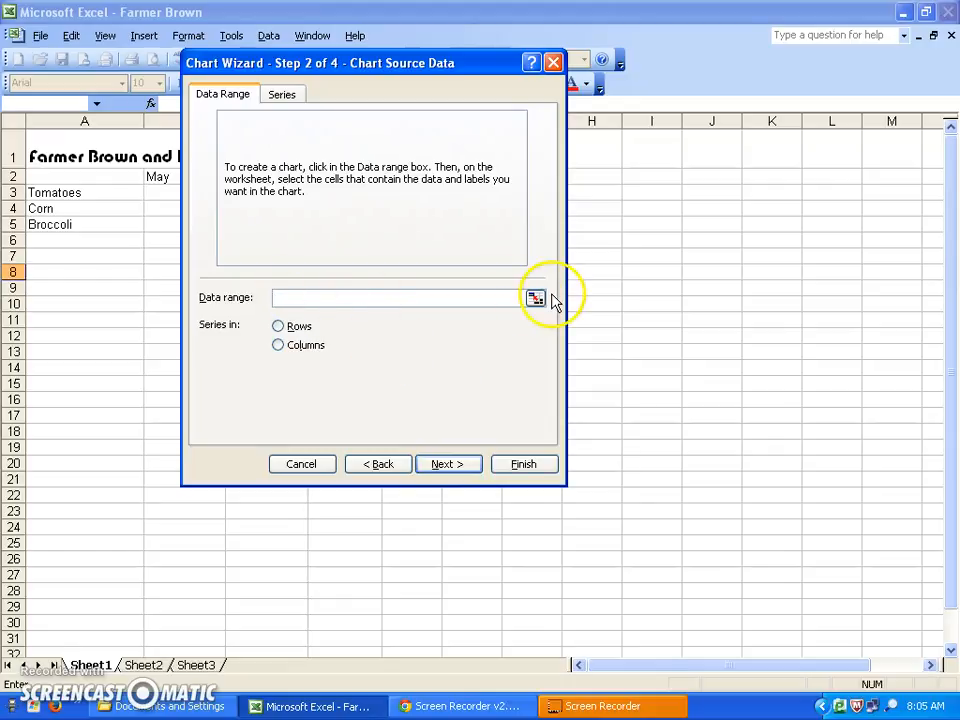
Step: Move the wizard off the data, set the chart's data range to the crop totals in E3:E5 and continue to the chart options
{"action": "left_click_drag", "start_coordinate": [297, 63], "coordinate": [613, 110]}
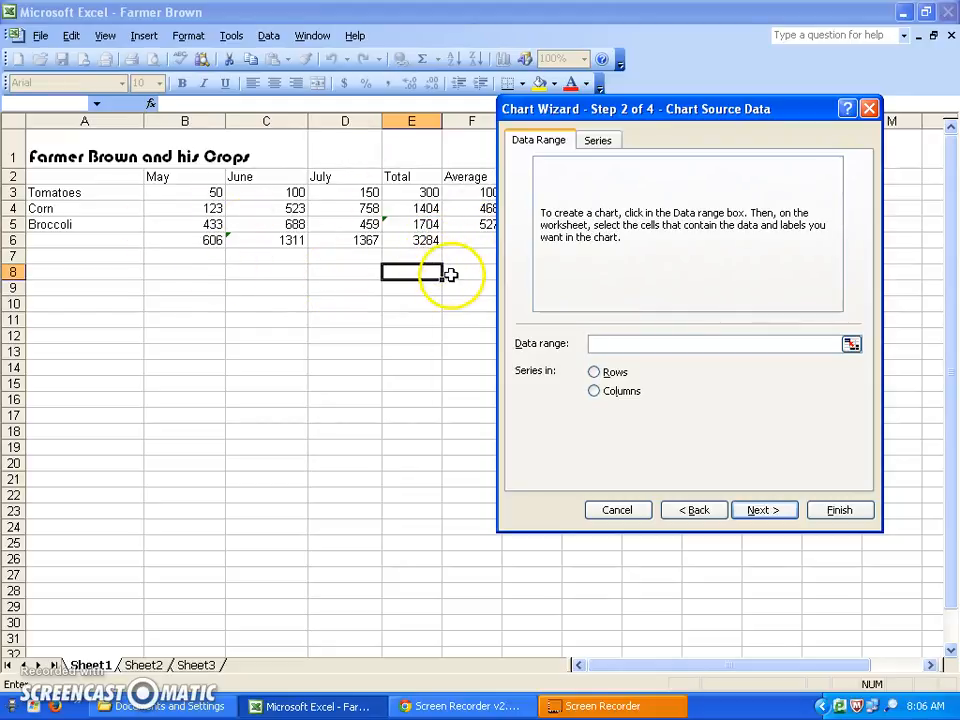
{"action": "left_click", "coordinate": [414, 191]}
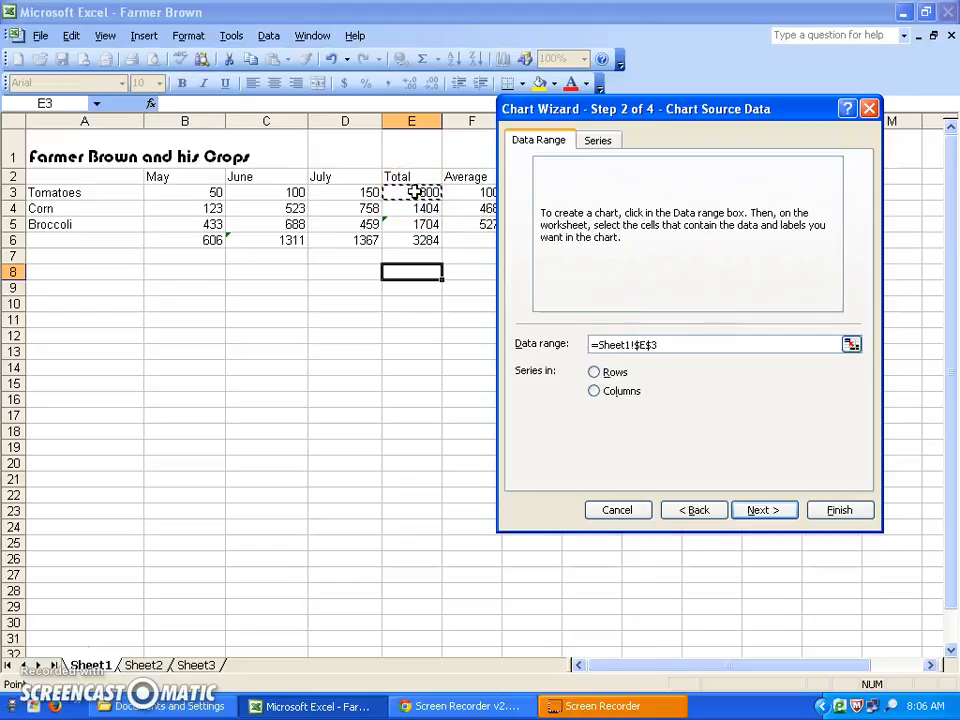
{"action": "left_click_drag", "start_coordinate": [414, 191], "coordinate": [414, 220]}
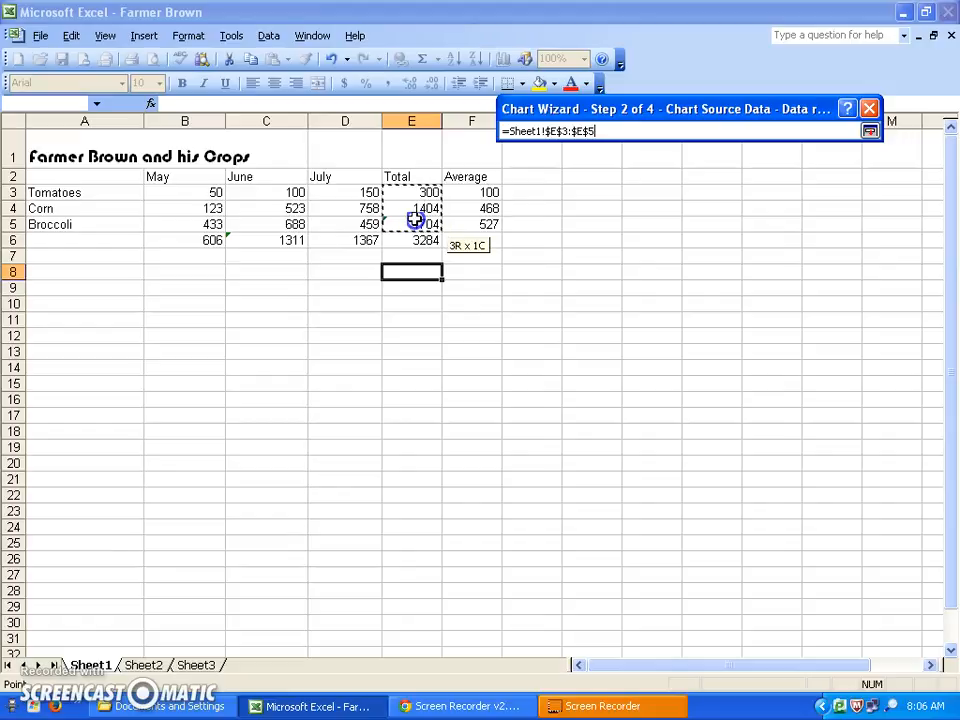
{"action": "left_click_drag", "start_coordinate": [414, 220], "coordinate": [414, 219]}
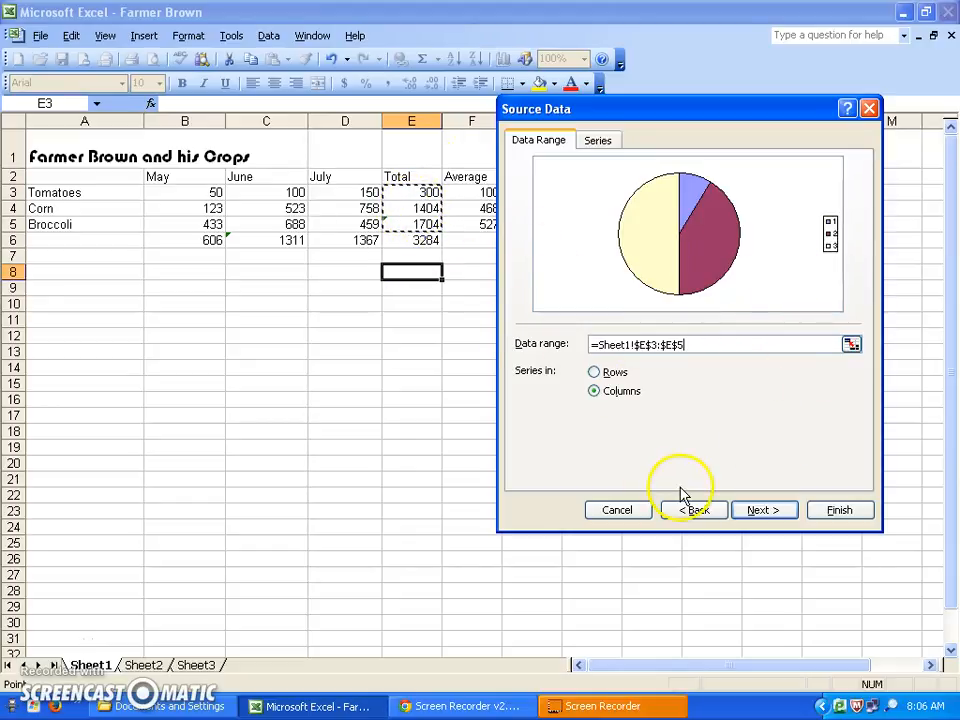
{"action": "left_click", "coordinate": [764, 513]}
Step: Give the pie chart the title "Farmer Brown's Crops"
{"action": "left_click_drag", "start_coordinate": [716, 240], "coordinate": [424, 183]}
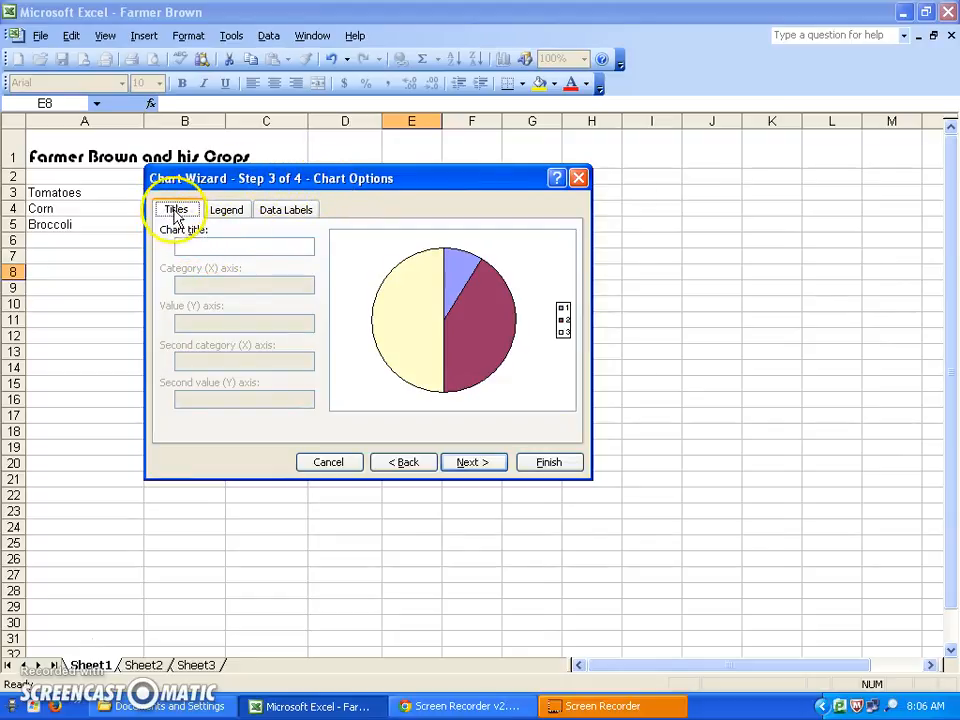
{"action": "left_click", "coordinate": [182, 243]}
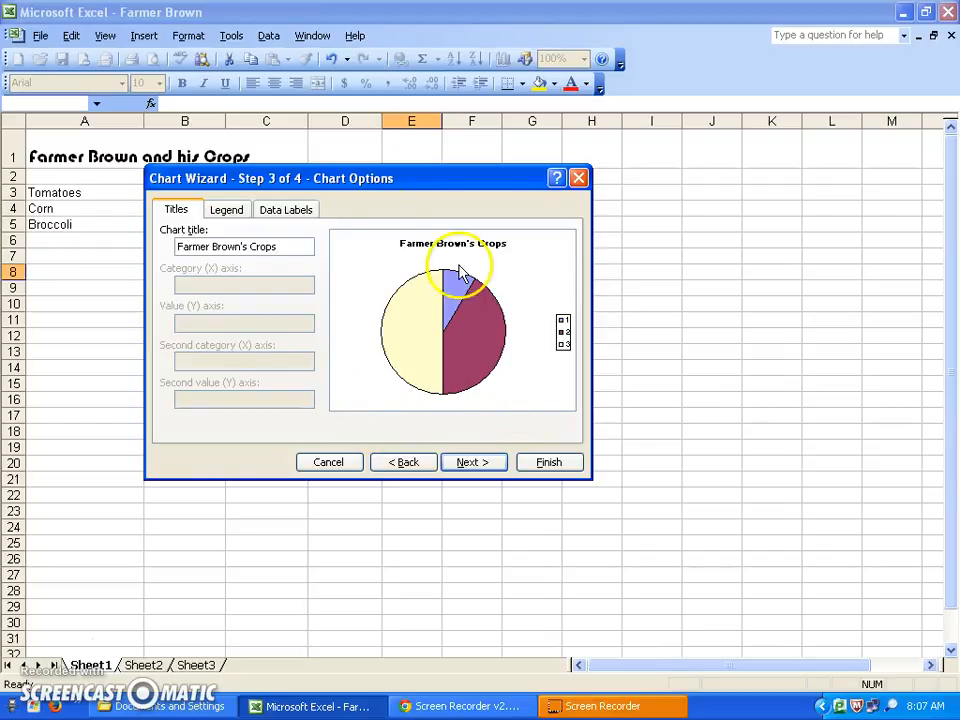
Step: Compare the Bottom, Corner, Right and Left legend placements, and set the legend placement to Top
{"action": "left_click", "coordinate": [221, 212]}
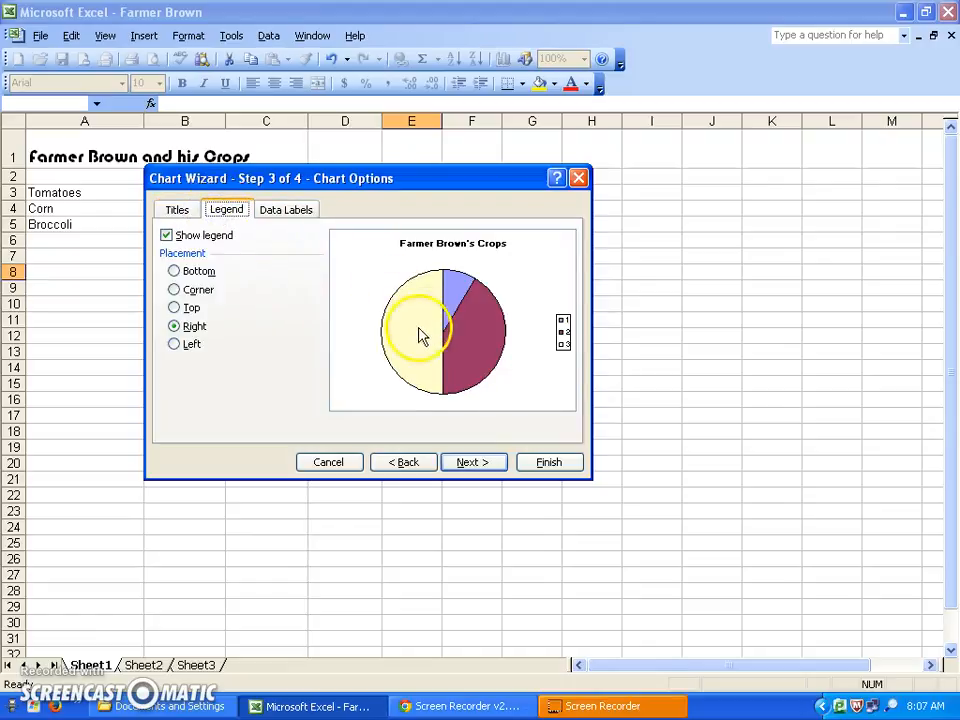
{"action": "left_click", "coordinate": [175, 272]}
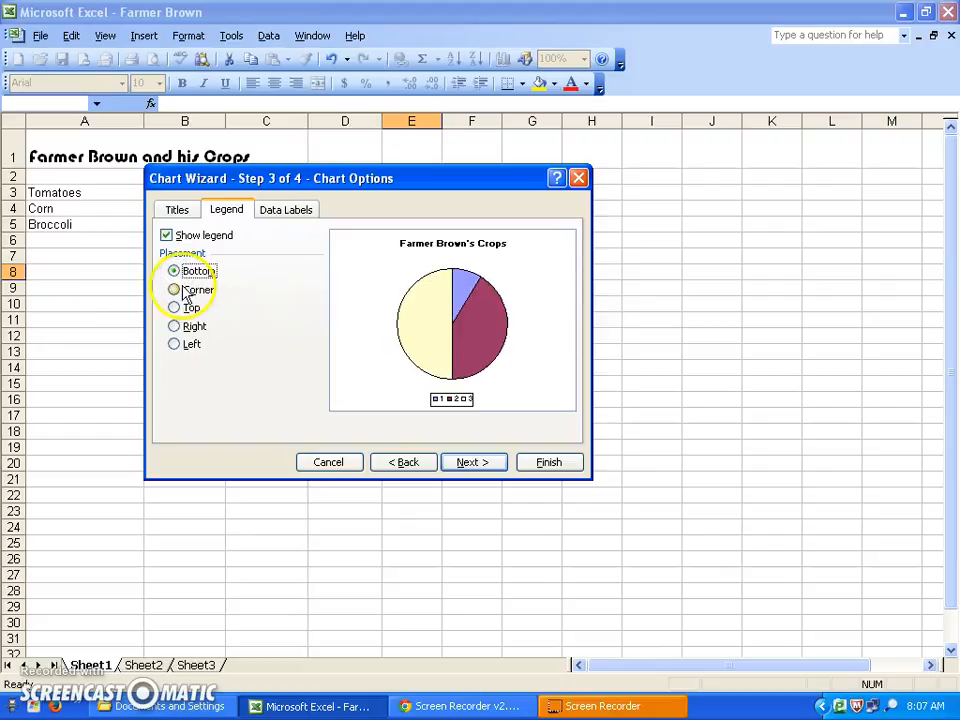
{"action": "left_click", "coordinate": [175, 290]}
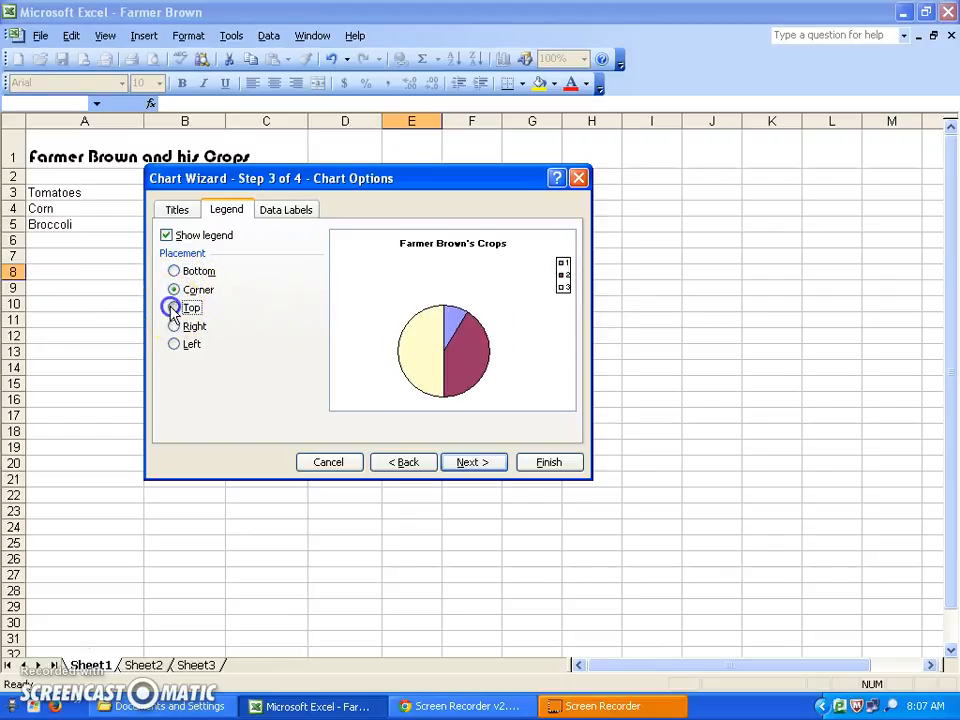
{"action": "left_click", "coordinate": [174, 308]}
{"action": "left_click", "coordinate": [174, 326]}
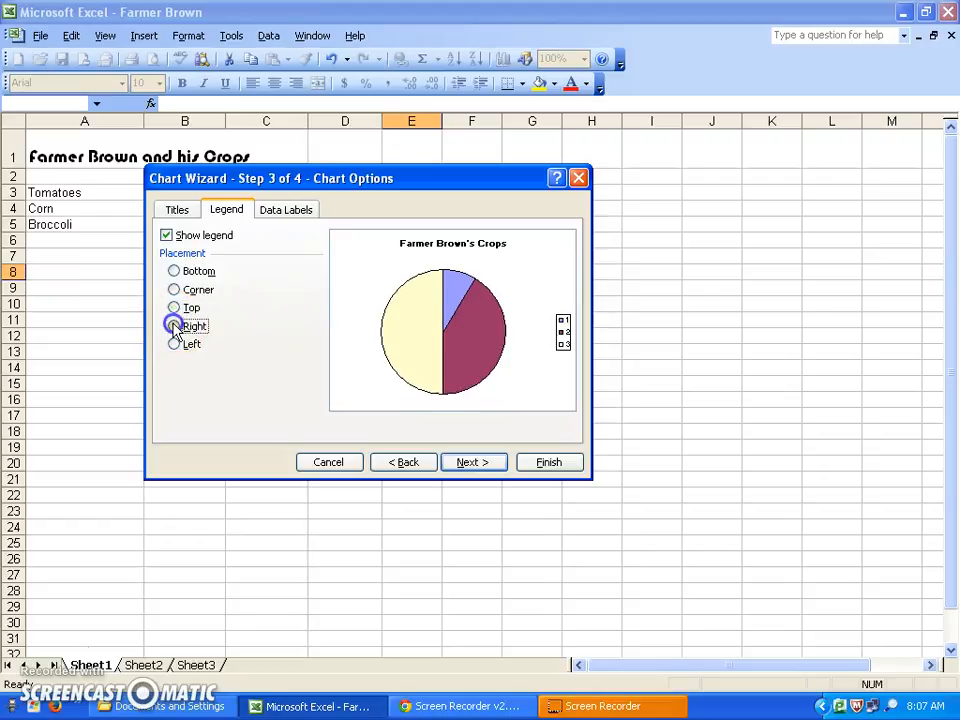
{"action": "left_click", "coordinate": [174, 345]}
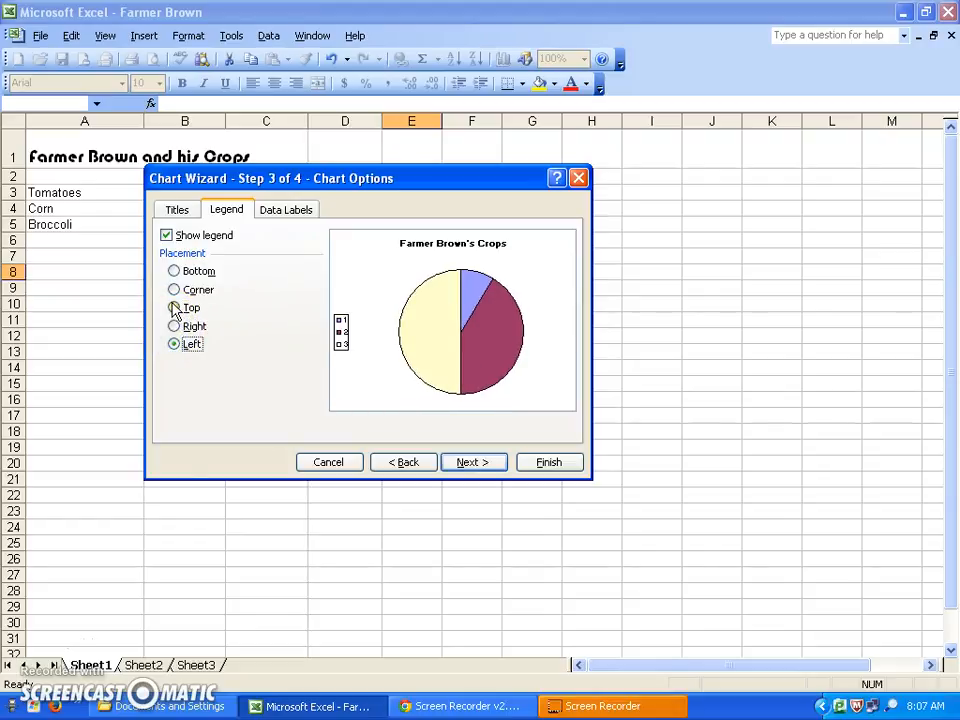
{"action": "left_click", "coordinate": [174, 308]}
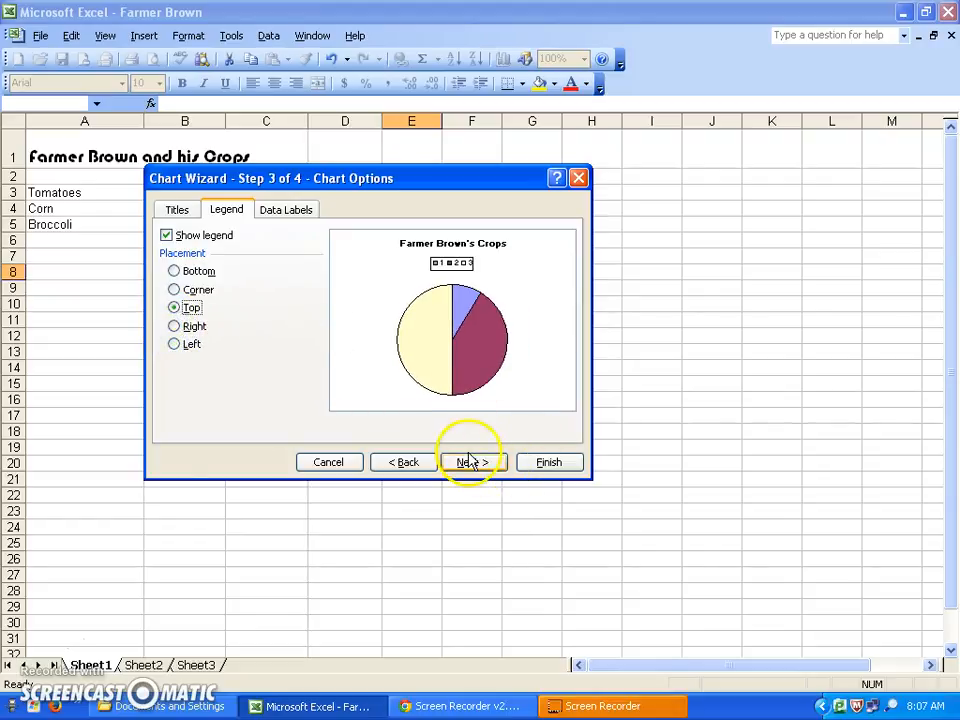
Step: Try category name, value and percentage data labels on the pie chart, and keep only the Value label
{"action": "left_click", "coordinate": [271, 212]}
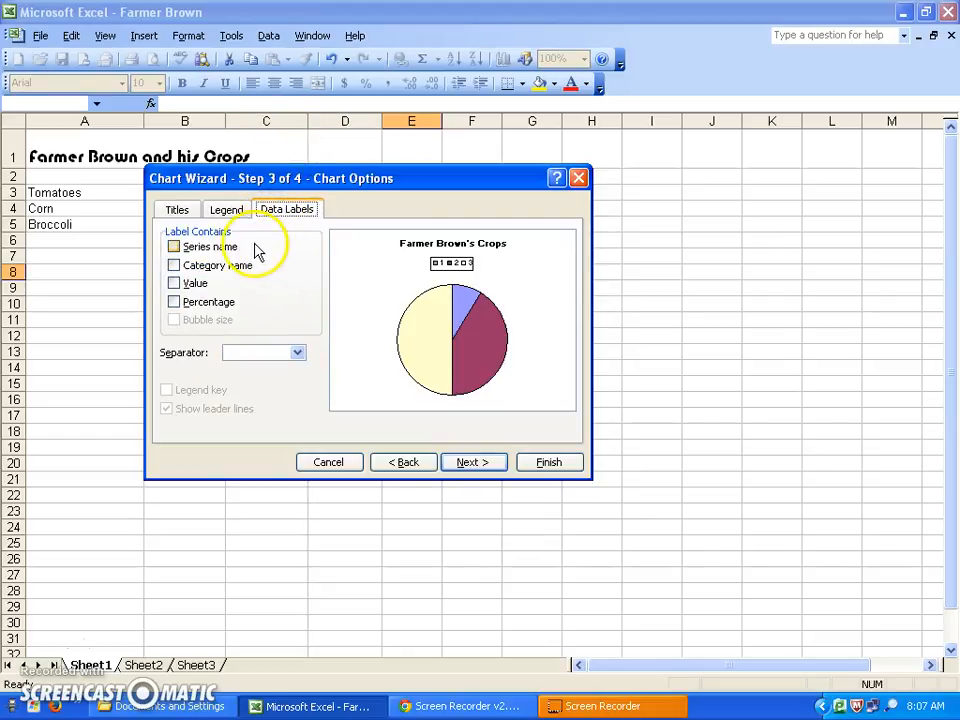
{"action": "left_click", "coordinate": [174, 266]}
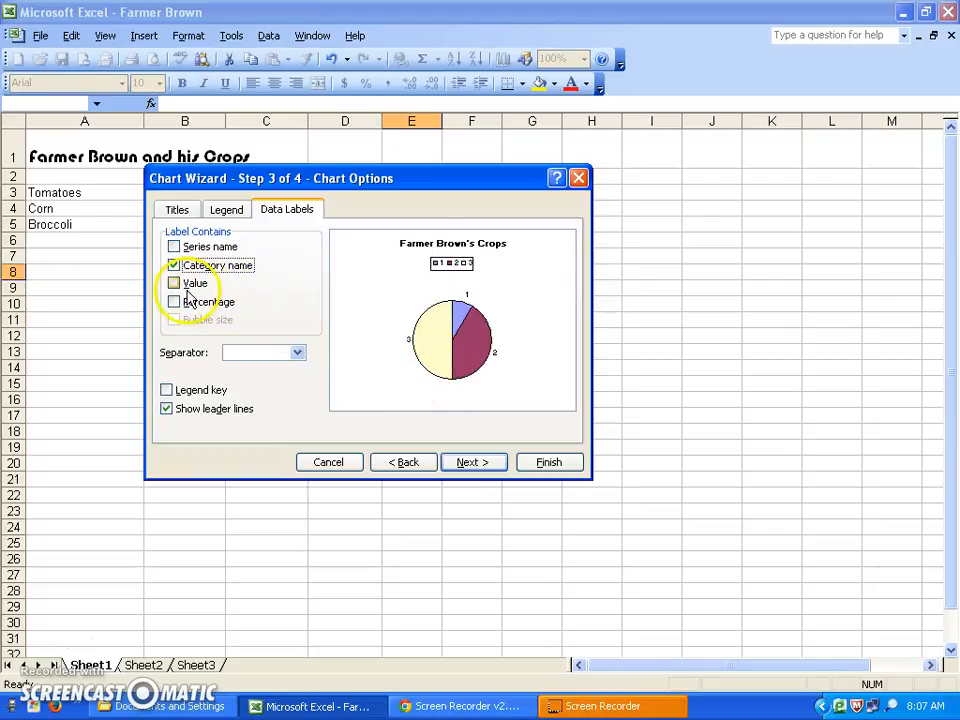
{"action": "left_click", "coordinate": [174, 284]}
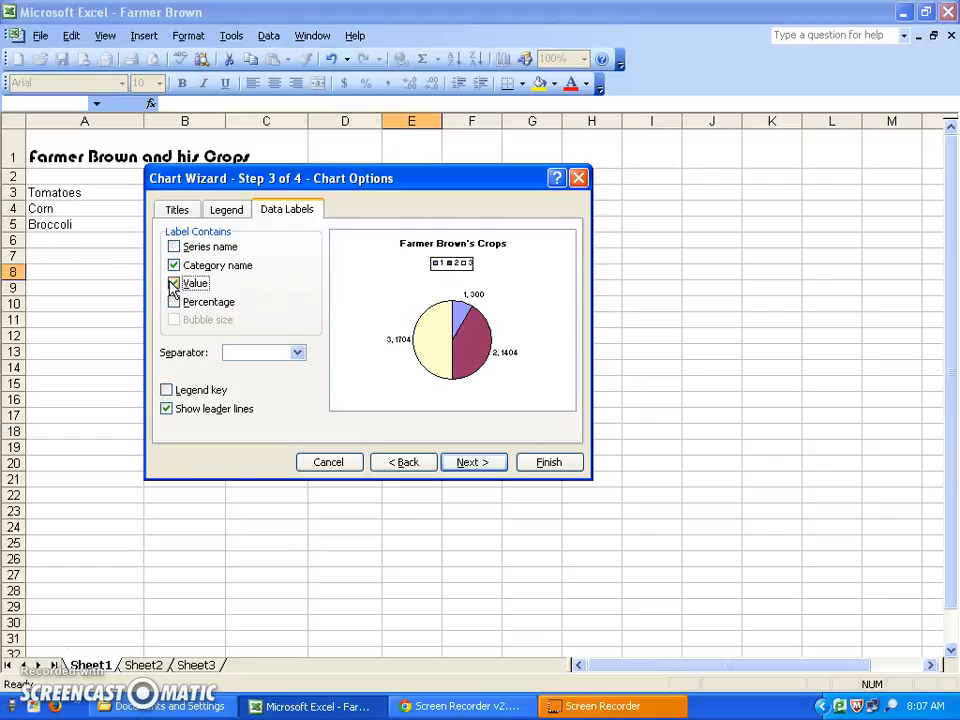
{"action": "left_click", "coordinate": [174, 302]}
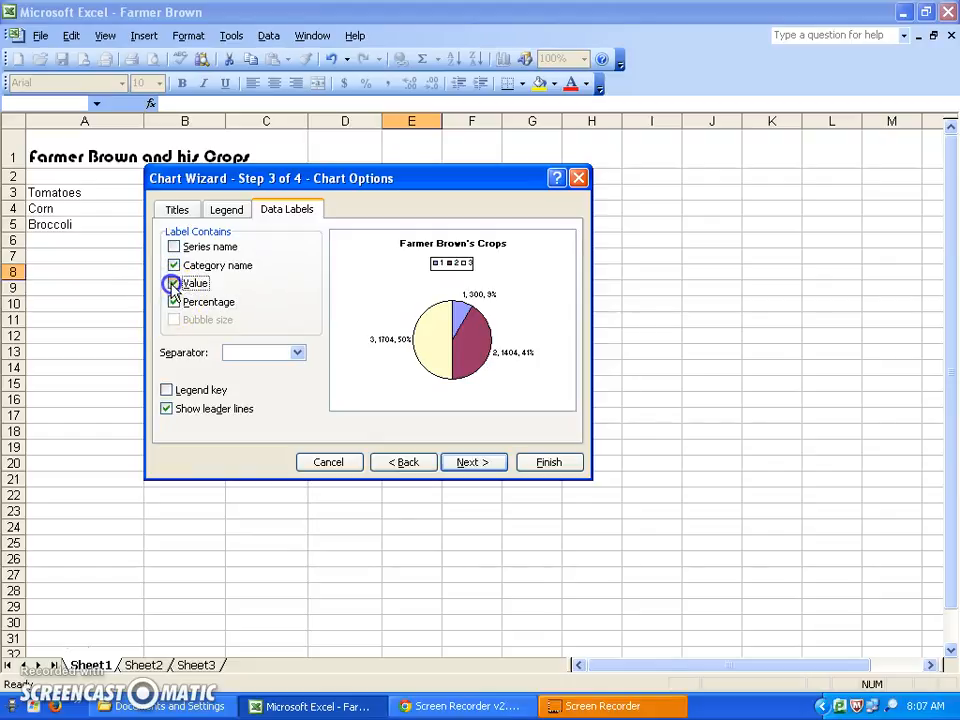
{"action": "left_click", "coordinate": [173, 284]}
{"action": "left_click", "coordinate": [173, 282]}
{"action": "left_click", "coordinate": [174, 266]}
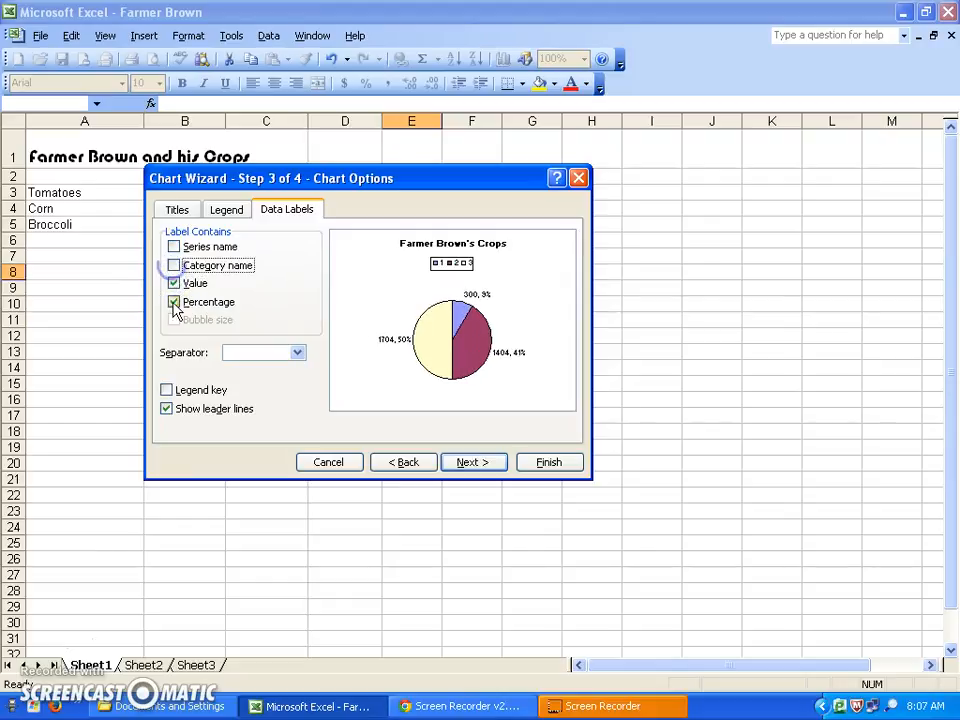
{"action": "left_click", "coordinate": [174, 302]}
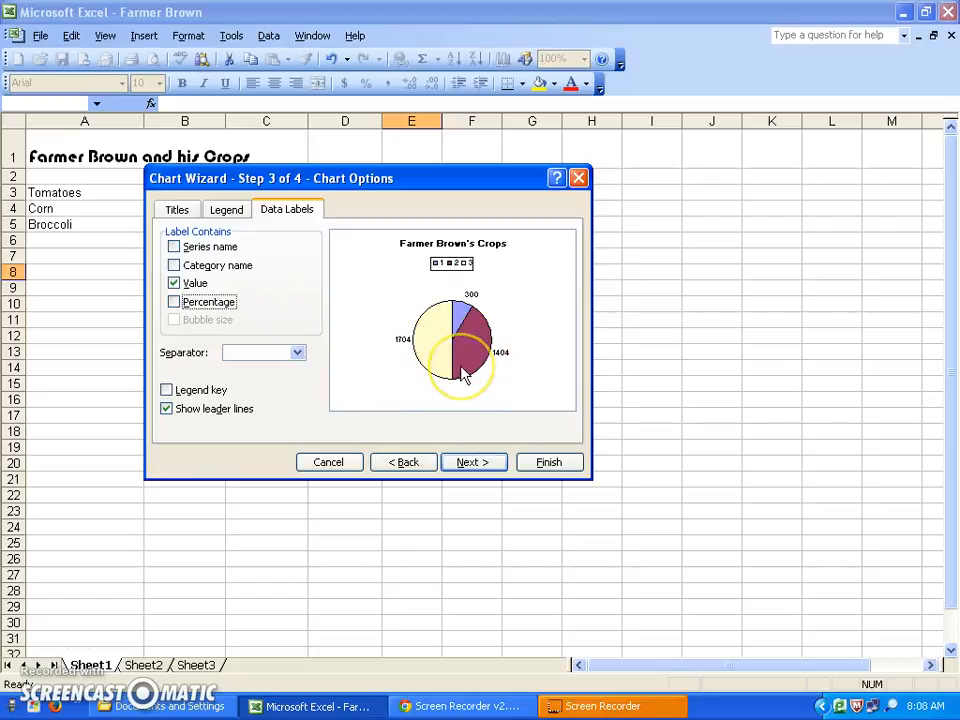
Step: Place the pie chart as an object in Sheet1 and finish the Chart Wizard
{"action": "left_click", "coordinate": [473, 462]}
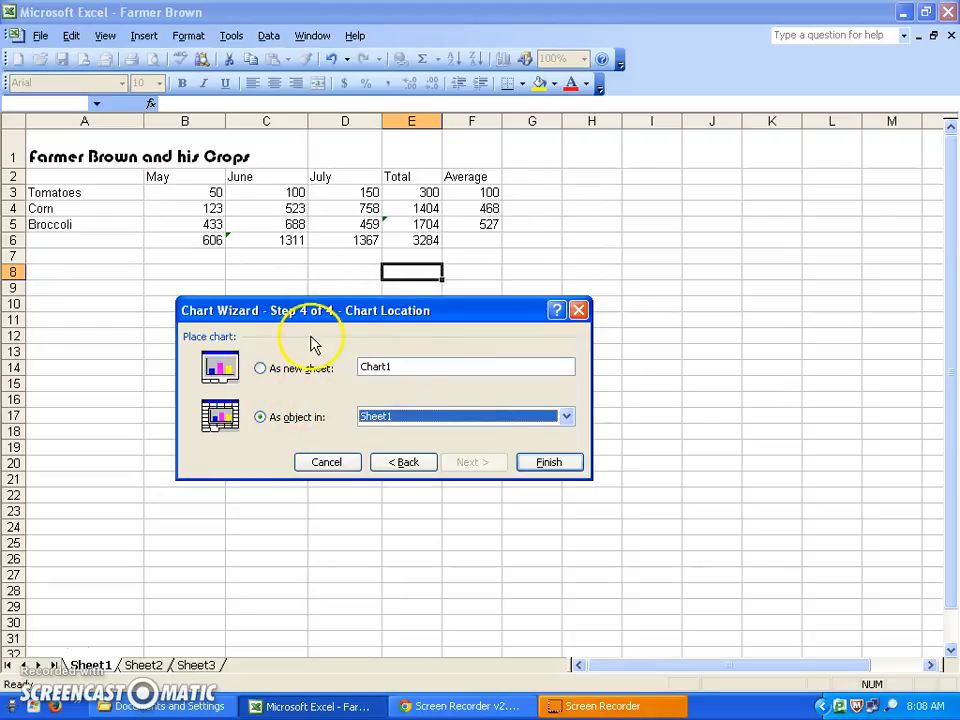
{"action": "left_click", "coordinate": [561, 463]}
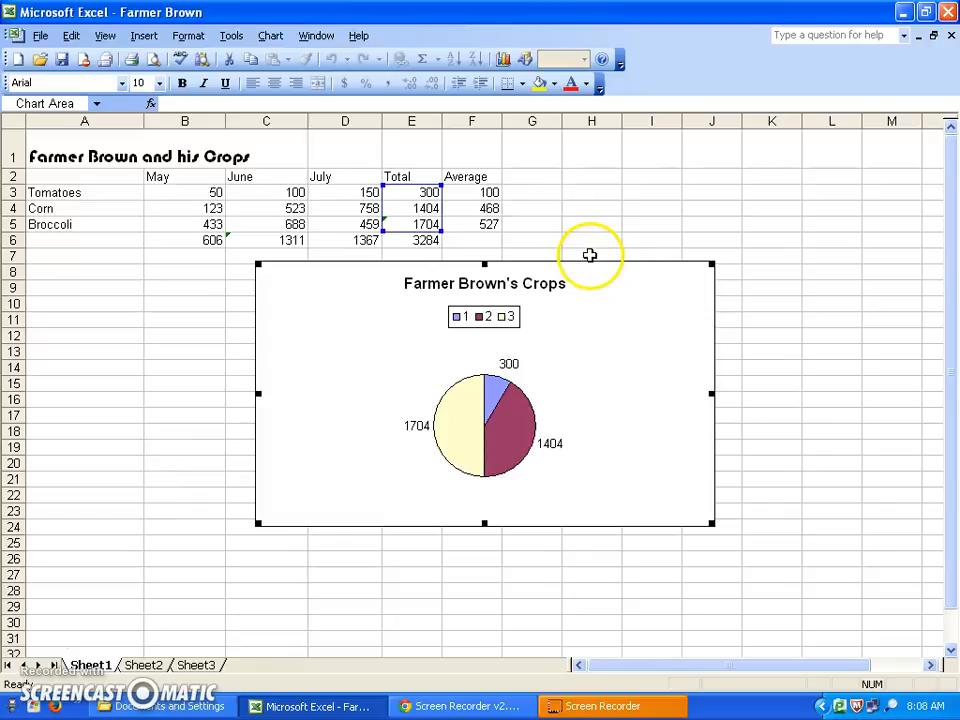
Step: Resize the pie chart below the data table to start at column A in row 8 and end within column G
{"action": "left_click_drag", "start_coordinate": [590, 255], "coordinate": [503, 268]}
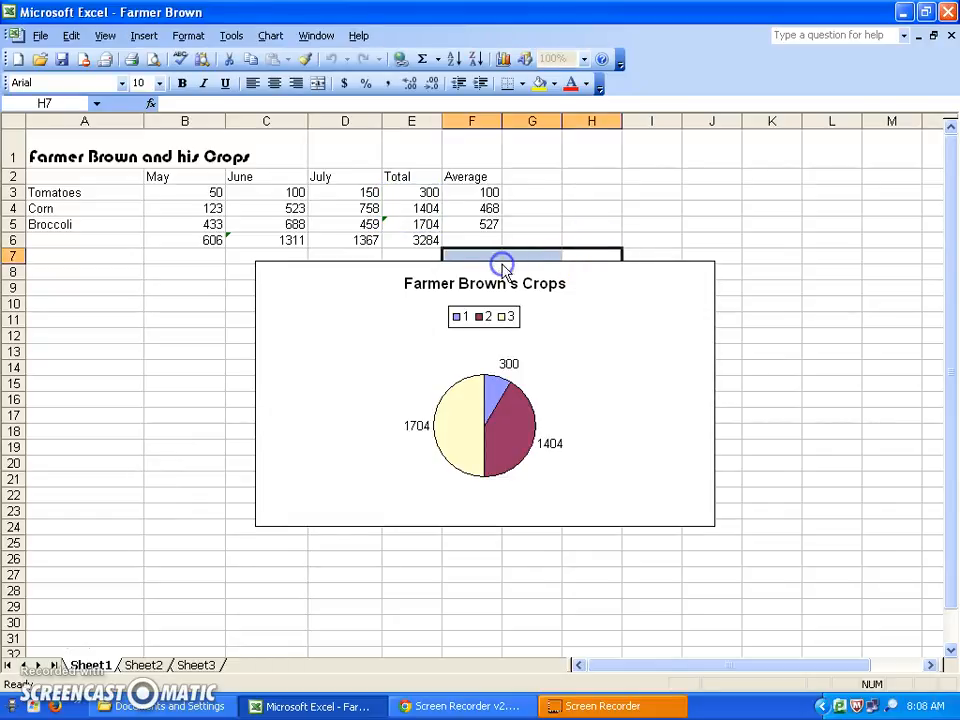
{"action": "left_click", "coordinate": [299, 276]}
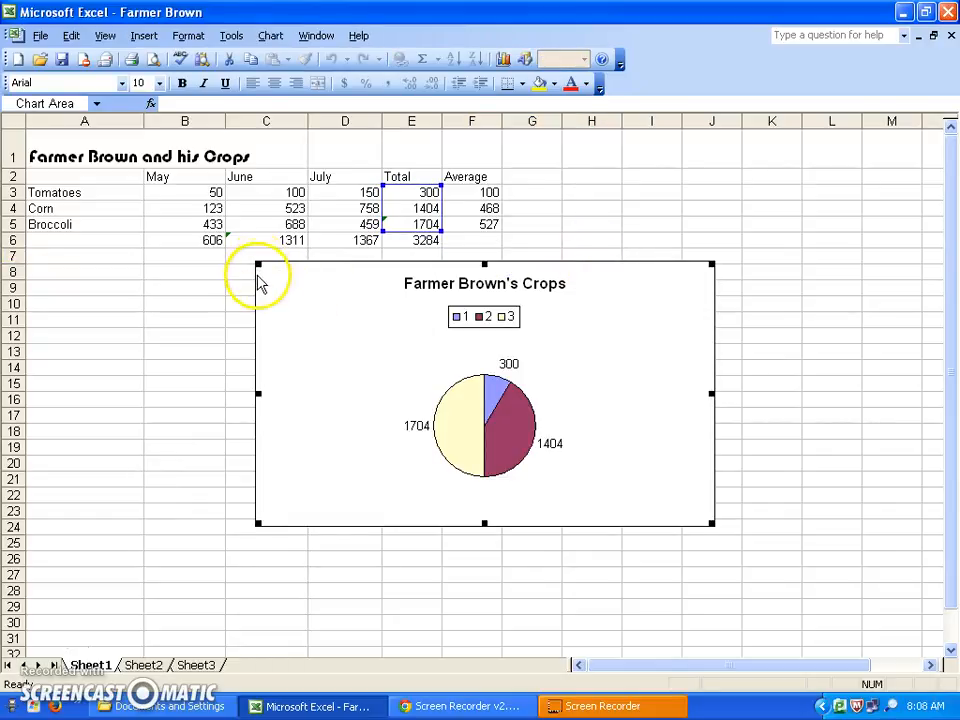
{"action": "left_click_drag", "start_coordinate": [257, 266], "coordinate": [30, 266]}
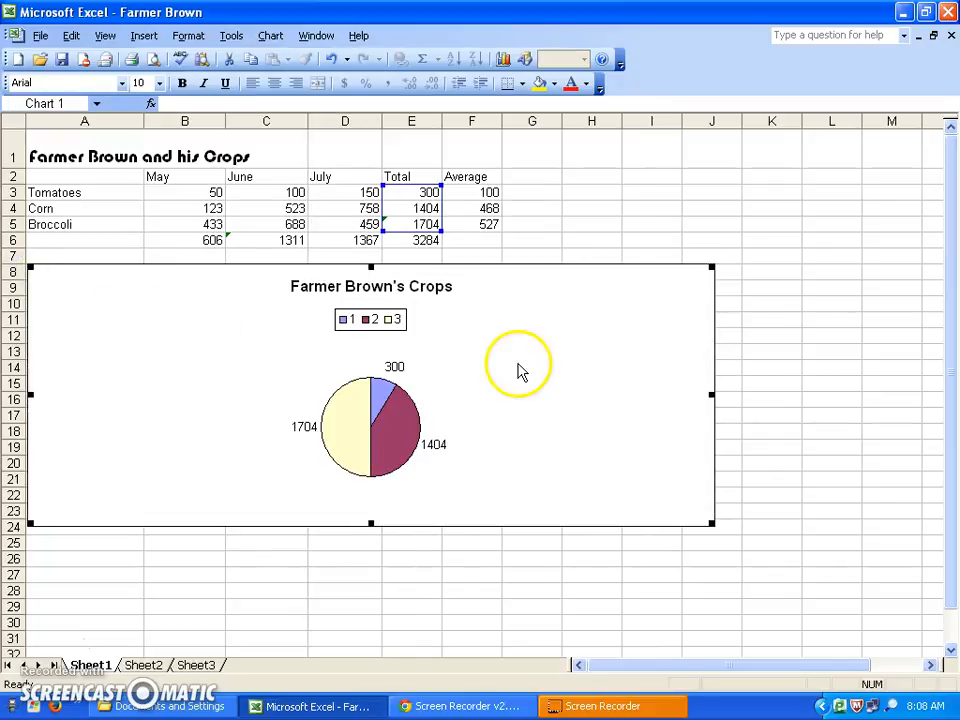
{"action": "left_click_drag", "start_coordinate": [712, 396], "coordinate": [542, 398]}
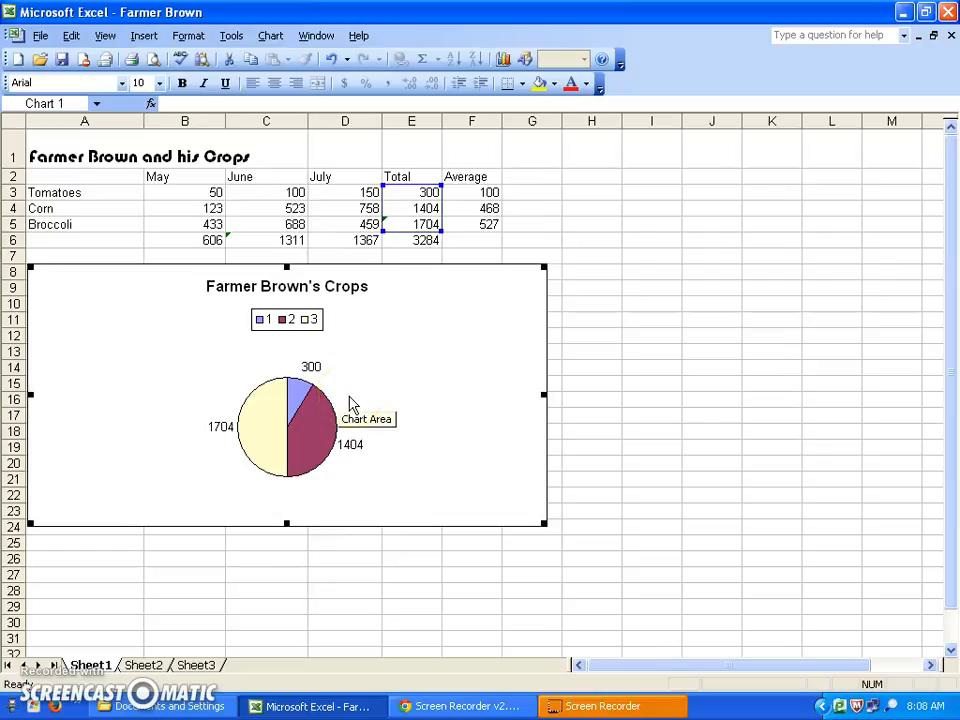
{"action": "mouse_move", "coordinate": [254, 450]}
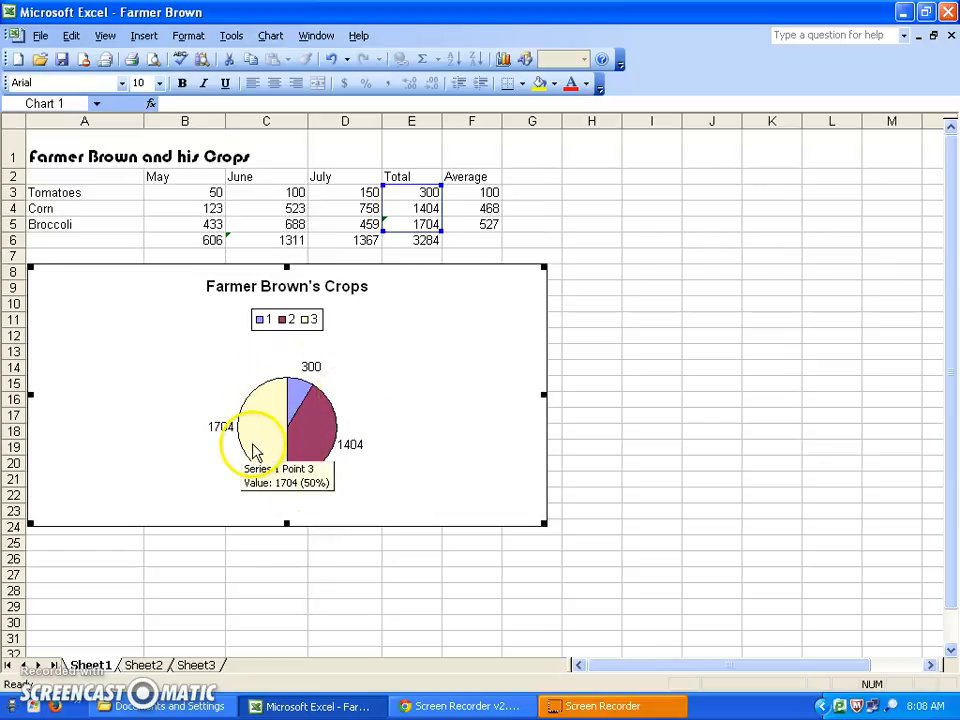